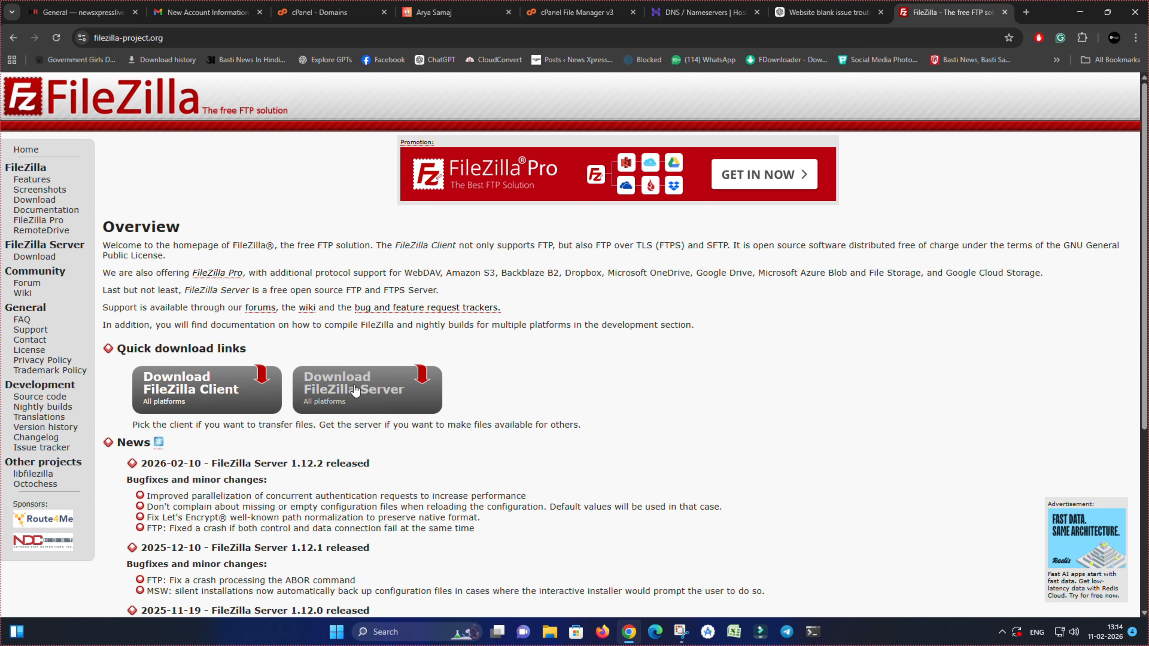
pyautogui.moveTo(131, 425); pyautogui.dragTo(315, 428)
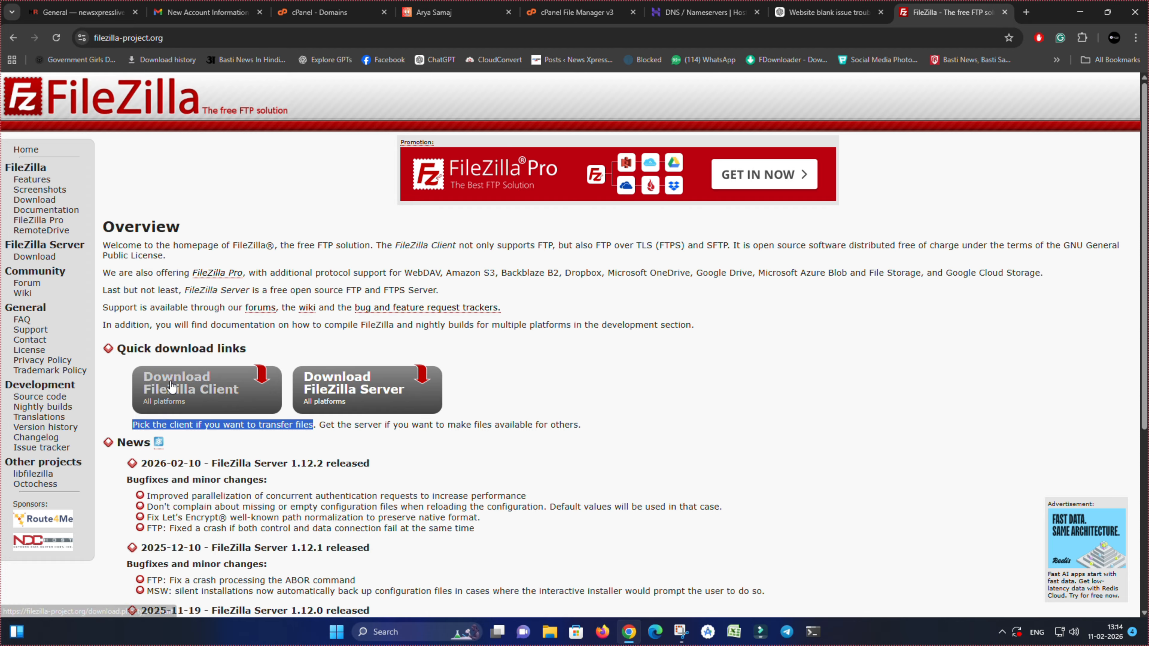
pyautogui.click(556, 392)
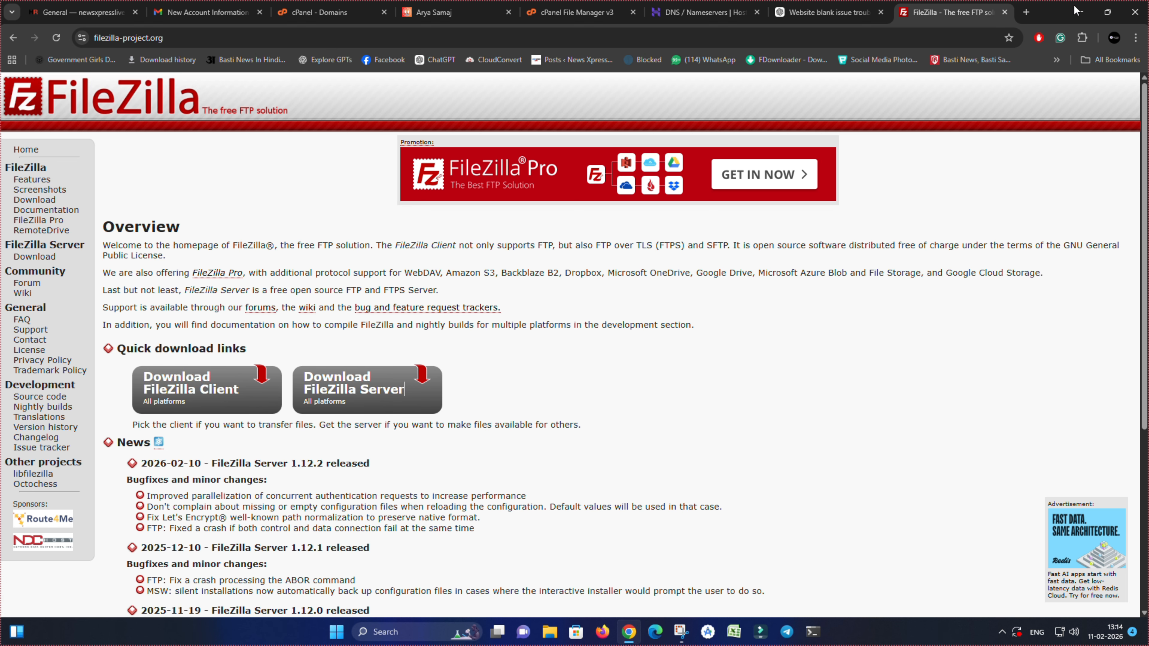
# Minimize the browser, launch FileZilla Client from the desktop and set the quick-connection port to 21
pyautogui.click(1080, 16)
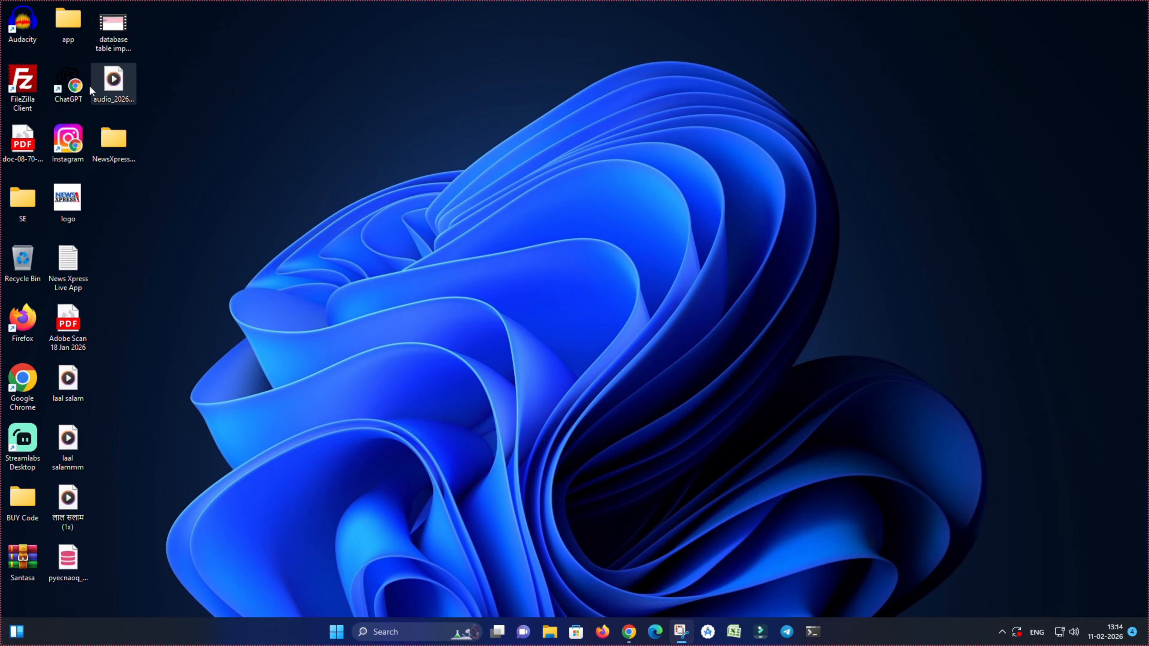
pyautogui.doubleClick(27, 93)
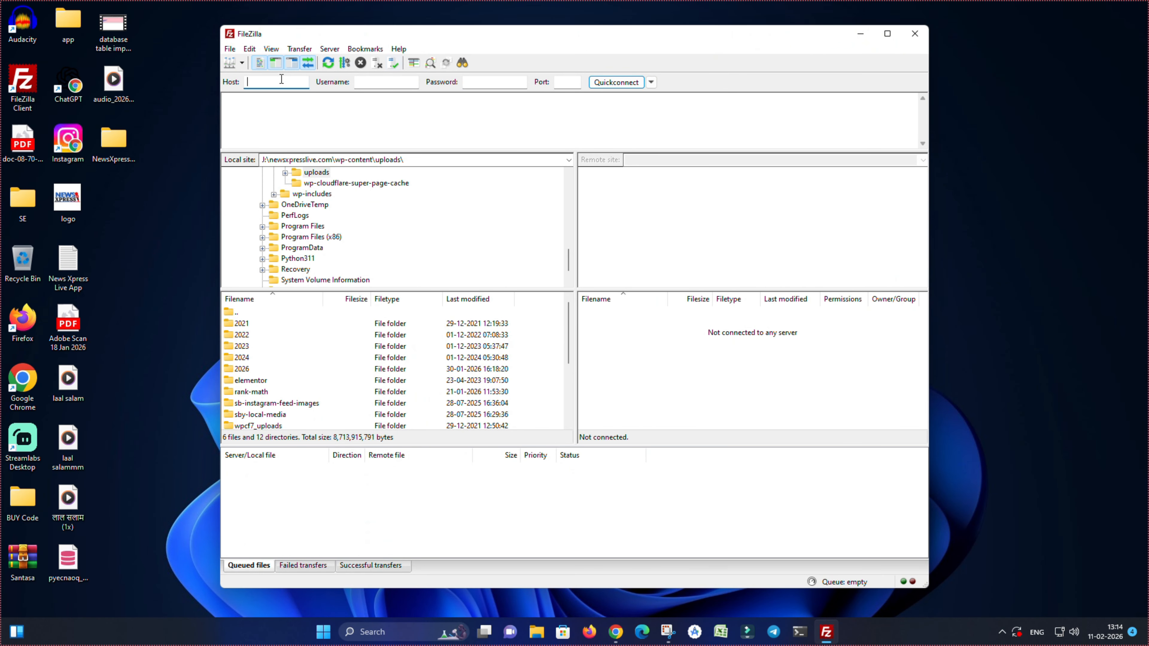
pyautogui.click(266, 82)
pyautogui.click(384, 83)
pyautogui.click(472, 85)
pyautogui.click(571, 85)
pyautogui.write('21')
# Try to connect to host 69.57.172.154 with the account's username and password, always trusting the server certificate in future sessions
pyautogui.click(272, 84)
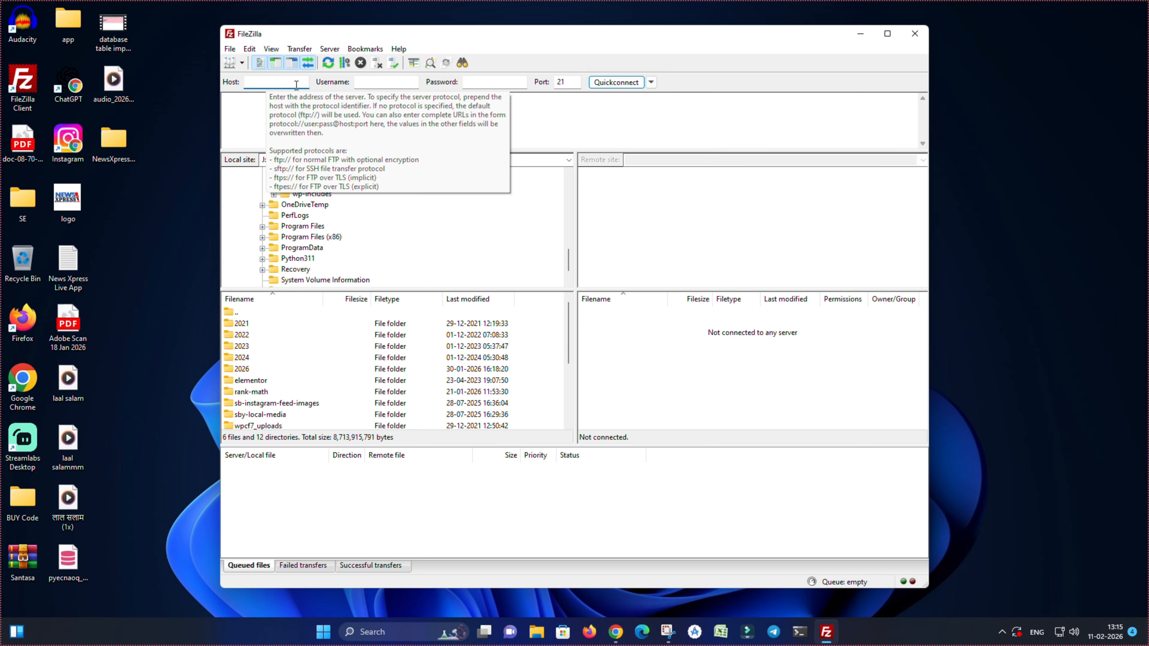
pyautogui.click(381, 82)
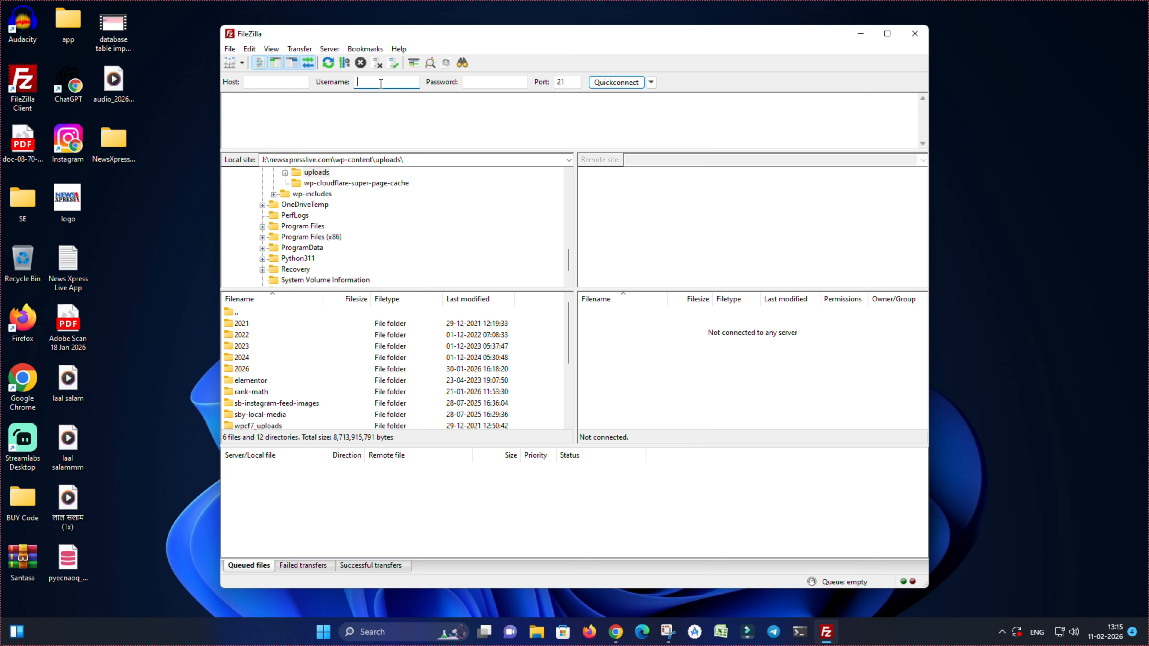
pyautogui.click(491, 83)
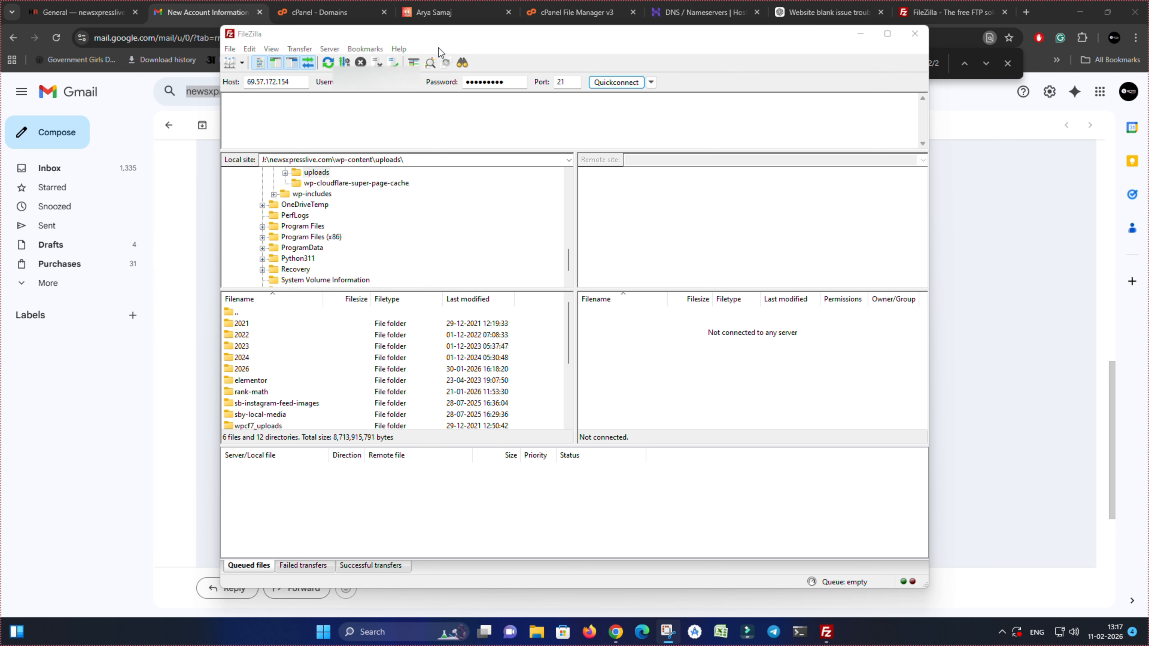
pyautogui.click(617, 83)
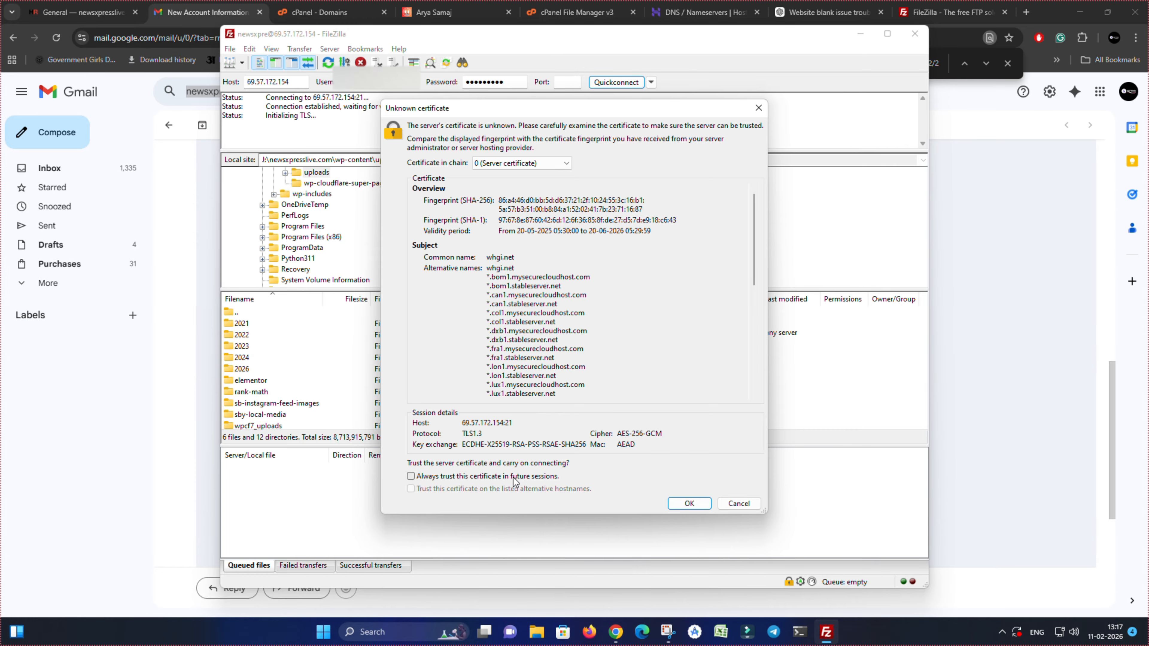
pyautogui.click(537, 477)
pyautogui.click(700, 504)
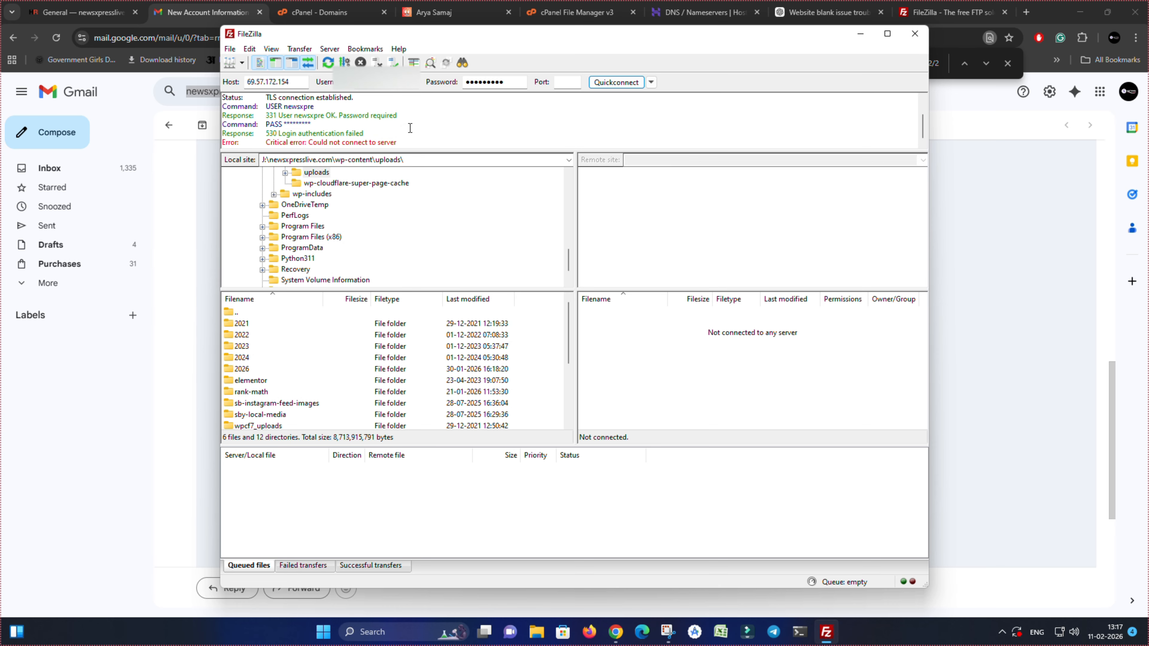
# Reconnect over SFTP to sftp://69.57.172.154, re-entering the account password
pyautogui.hotkey('ctrl', 'r')
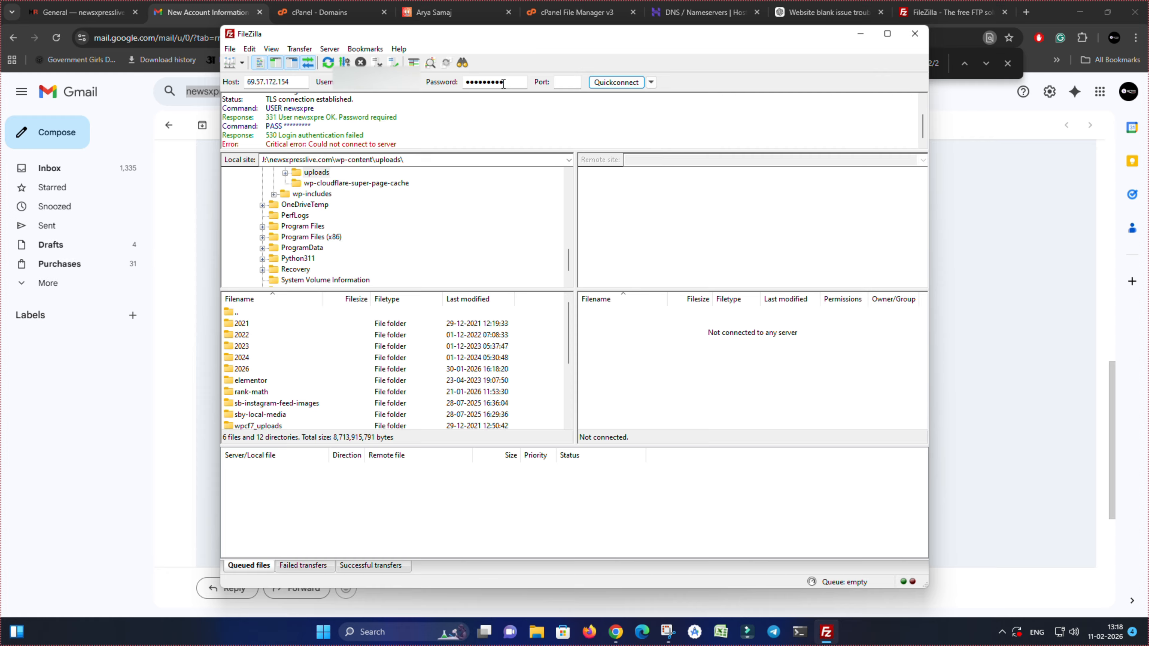
pyautogui.doubleClick(481, 86)
pyautogui.write('aaaaaaaaaa')
pyautogui.click(613, 85)
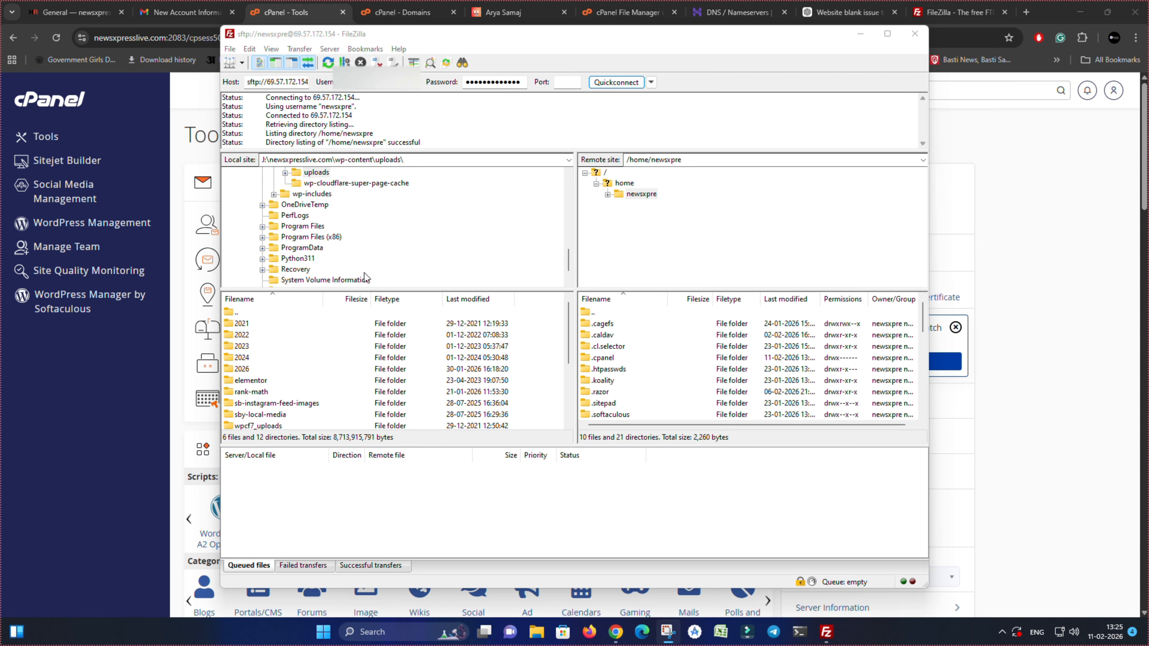
pyautogui.scroll(-2, 293, 338)
pyautogui.scroll(2, 293, 338)
pyautogui.scroll(-7, 700, 358)
pyautogui.scroll(7, 700, 359)
pyautogui.scroll(-7, 700, 358)
pyautogui.scroll(7, 700, 358)
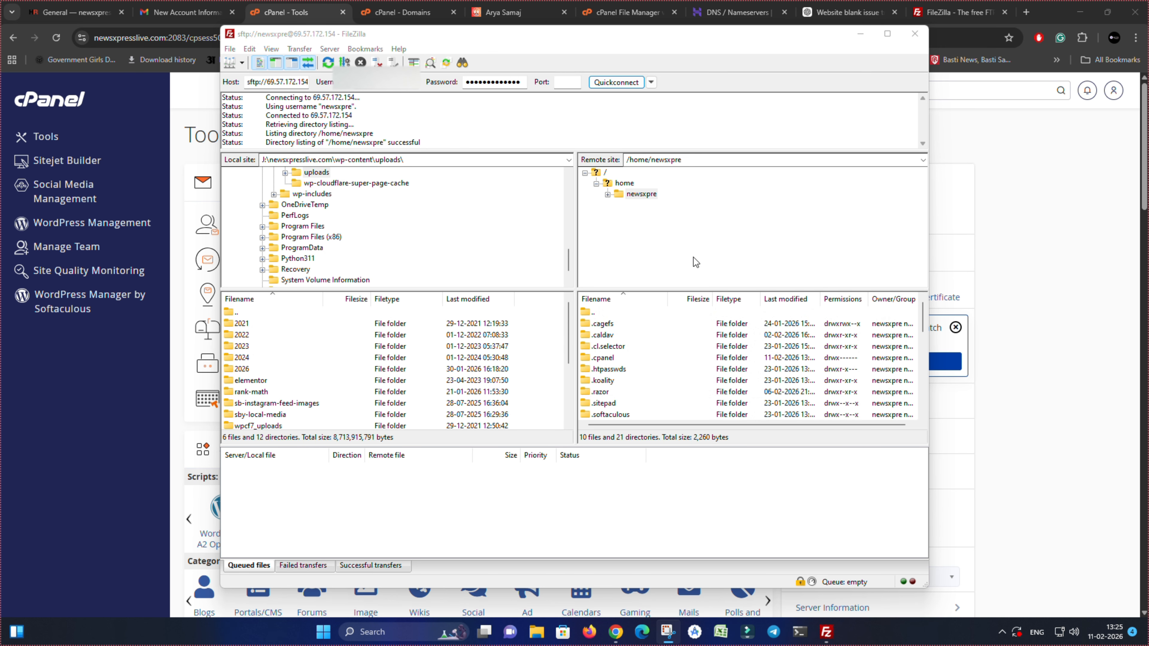
# Expand the account's home folder on the remote site and open public_html/aryasamaj.site
pyautogui.click(608, 195)
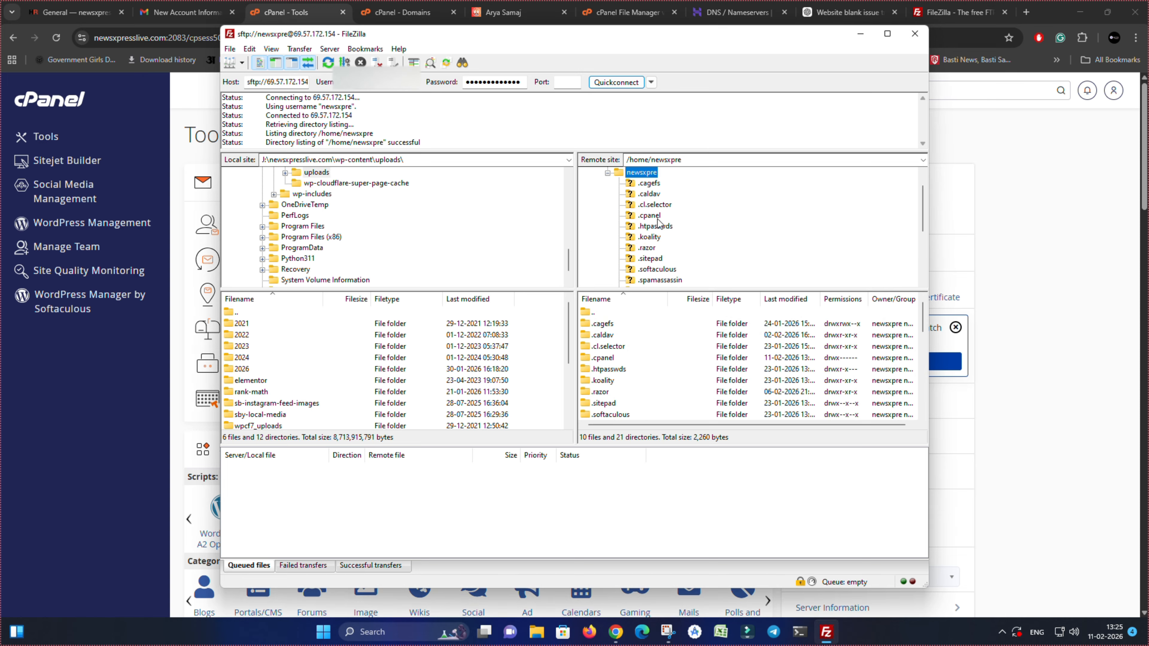
pyautogui.scroll(-3, 658, 221)
pyautogui.click(633, 260)
pyautogui.scroll(-5, 618, 372)
pyautogui.scroll(10, 618, 372)
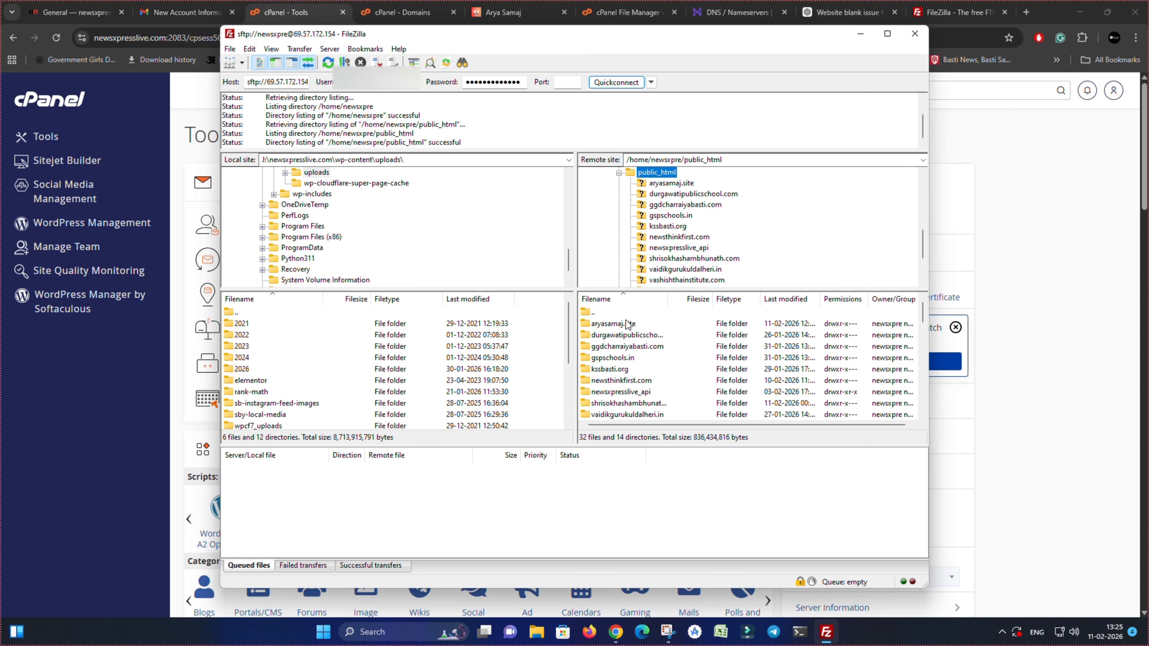
pyautogui.click(669, 184)
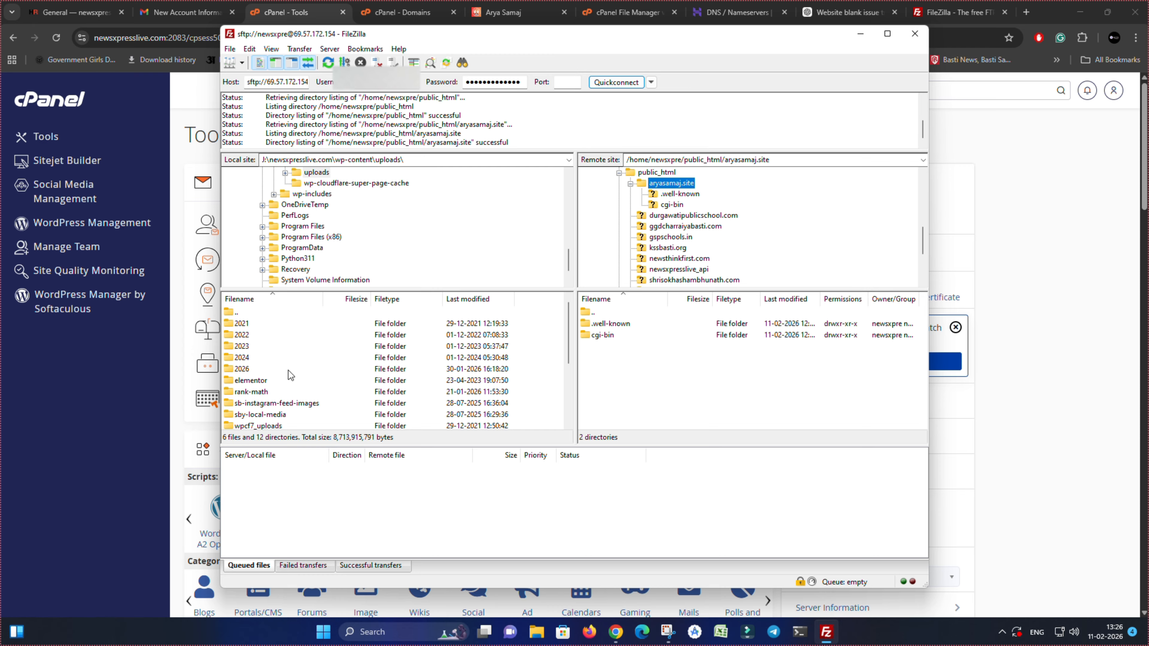
# Move the local site up from the wp-content\uploads folder to the computer's list of drives
pyautogui.scroll(-3, 274, 393)
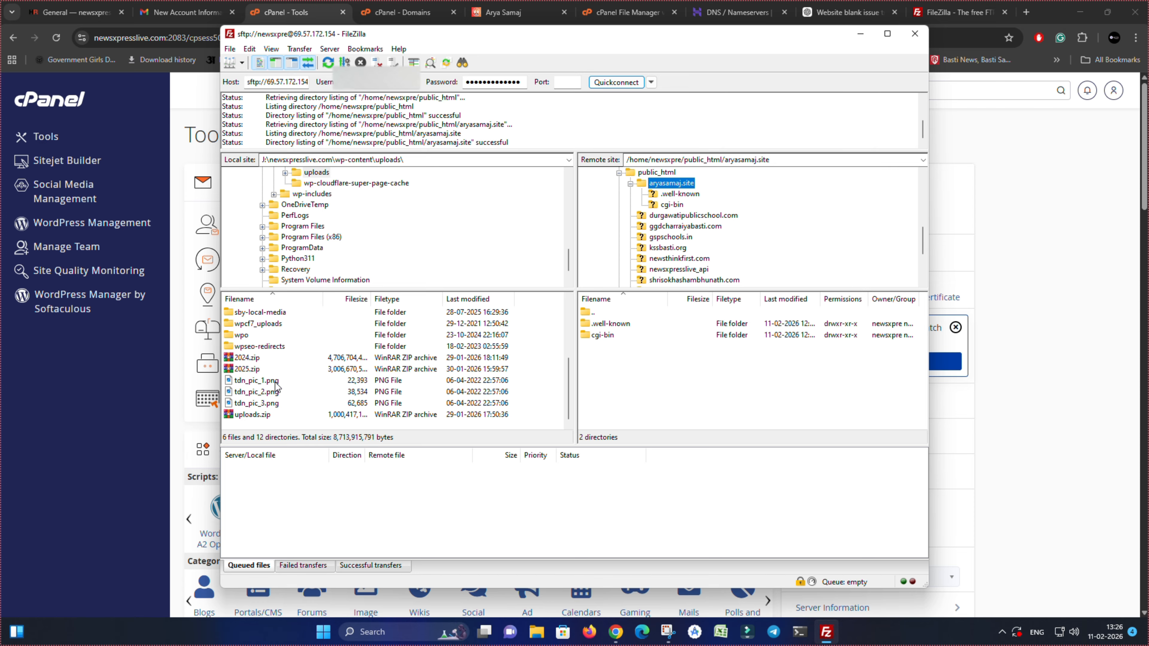
pyautogui.scroll(3, 276, 385)
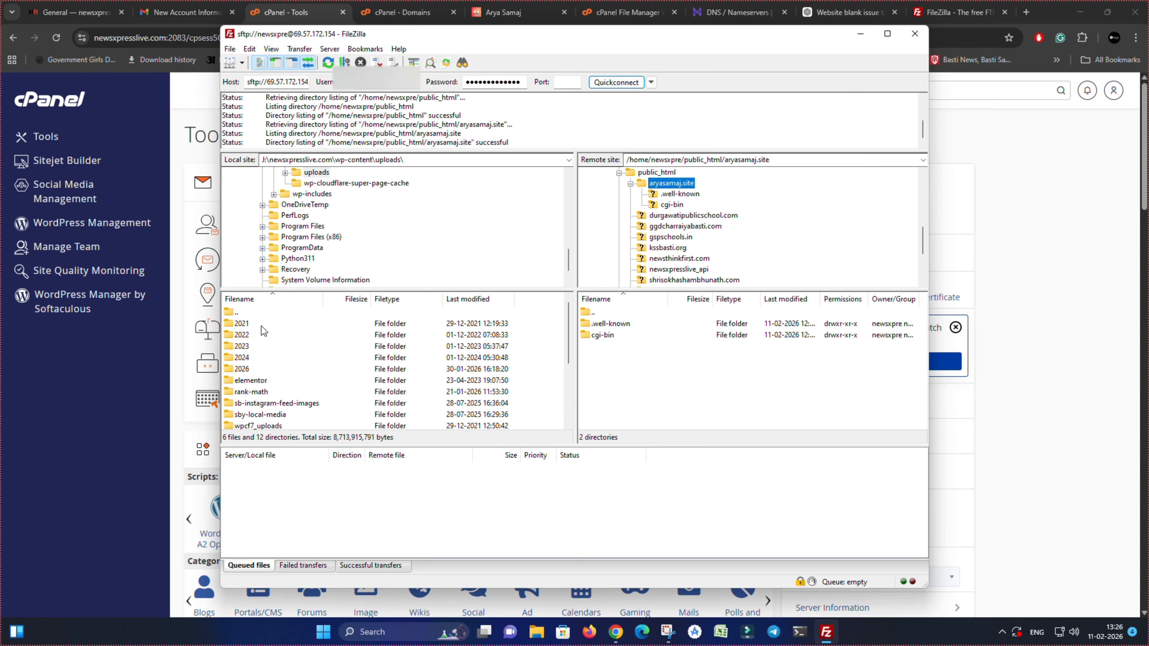
pyautogui.doubleClick(254, 312)
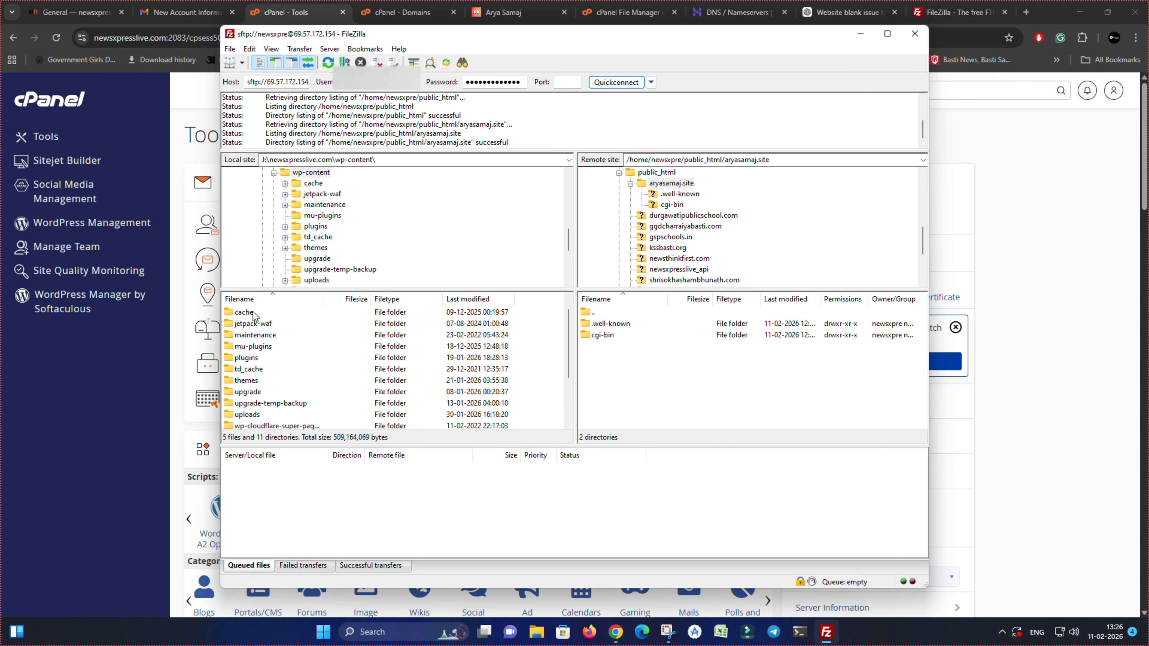
pyautogui.scroll(1, 284, 372)
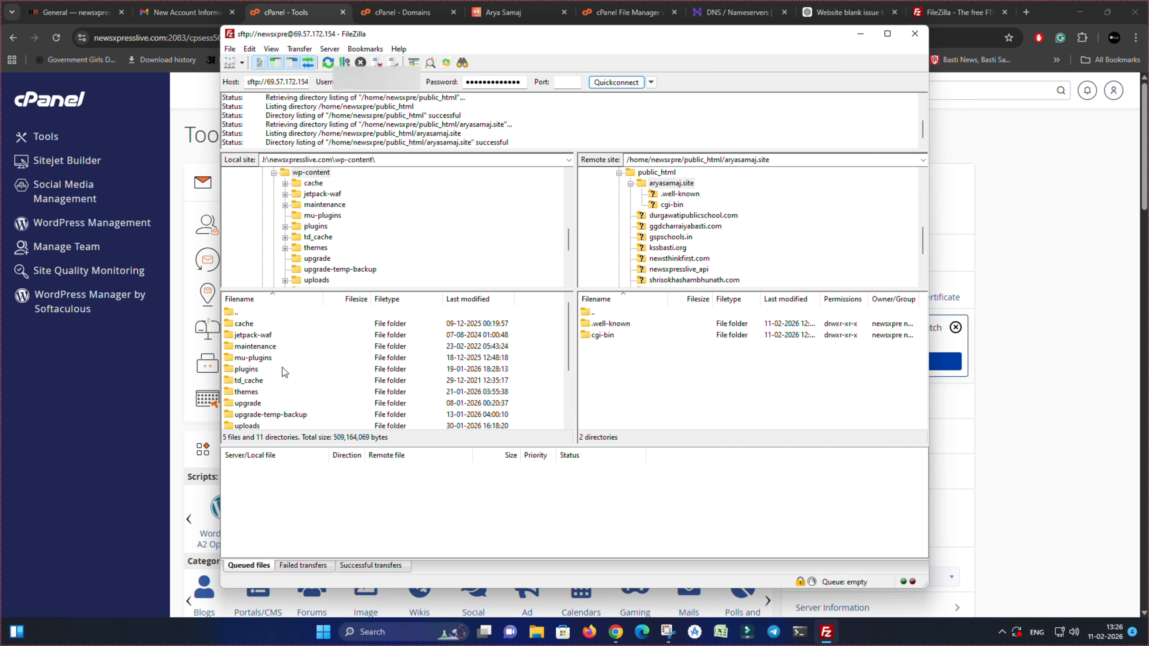
pyautogui.doubleClick(273, 315)
pyautogui.doubleClick(273, 316)
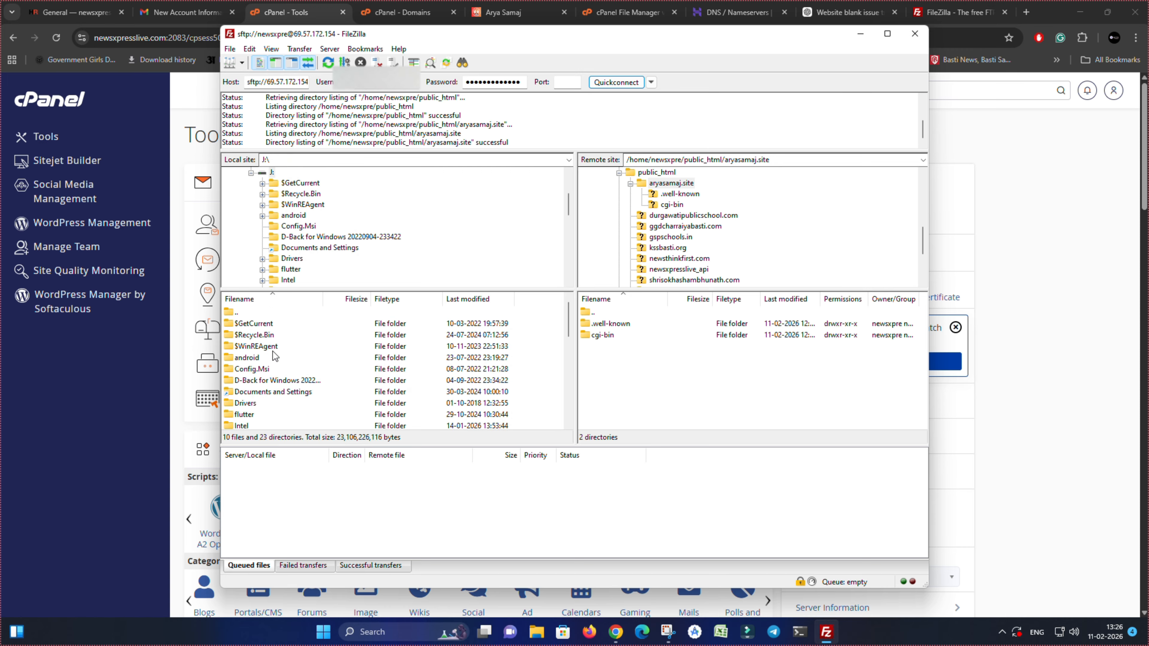
pyautogui.scroll(-8, 273, 356)
pyautogui.scroll(8, 274, 355)
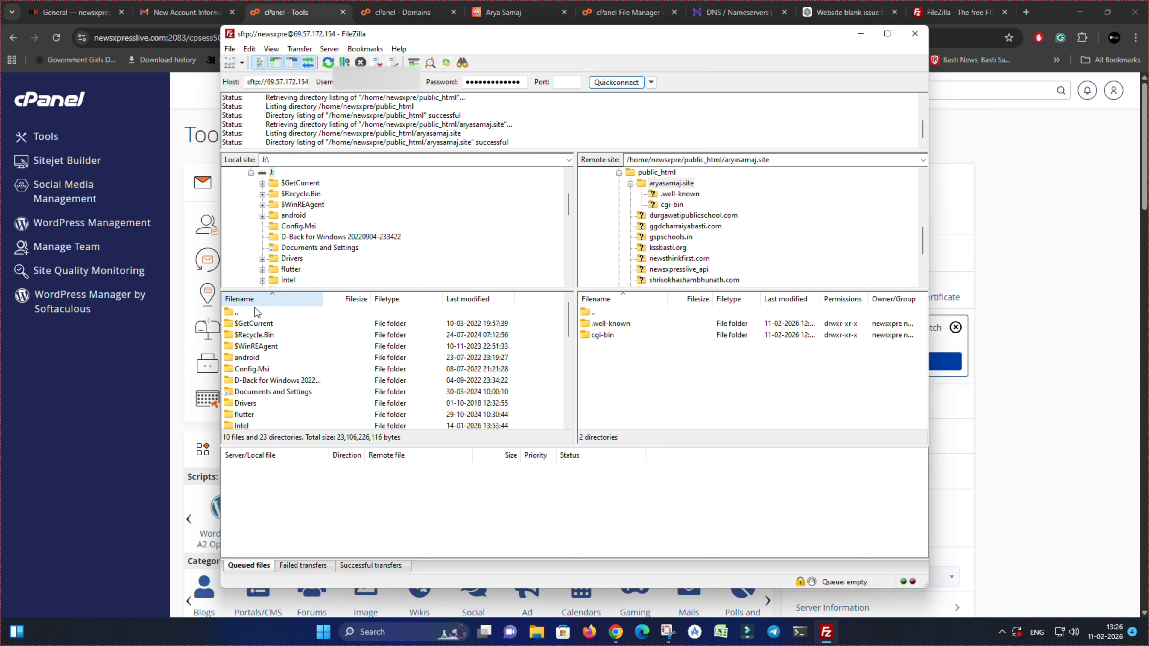
pyautogui.doubleClick(263, 315)
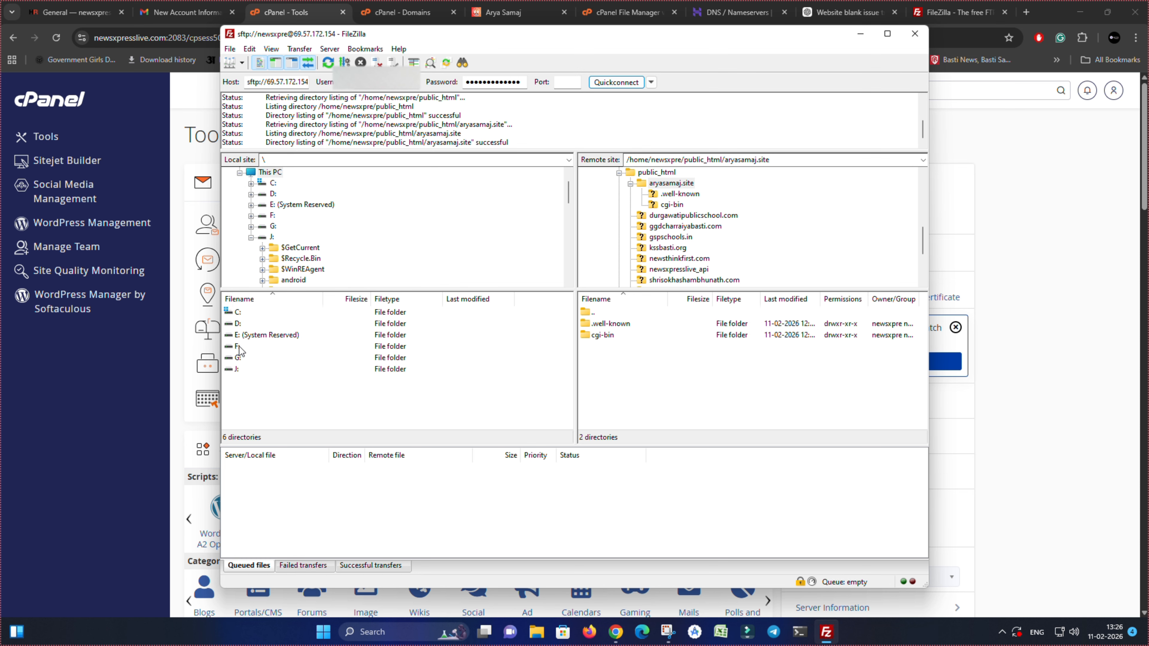
# Switch to File Explorer and look through the contents of USB Drive (D:) to locate the backup's folder
pyautogui.click(538, 633)
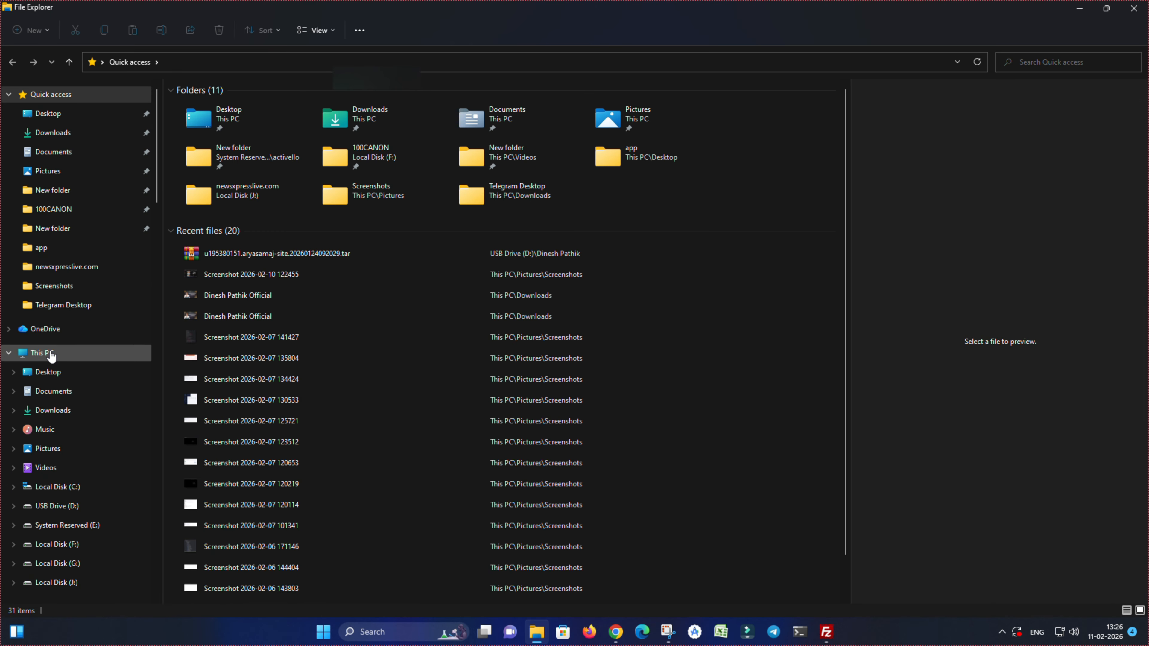
pyautogui.click(51, 356)
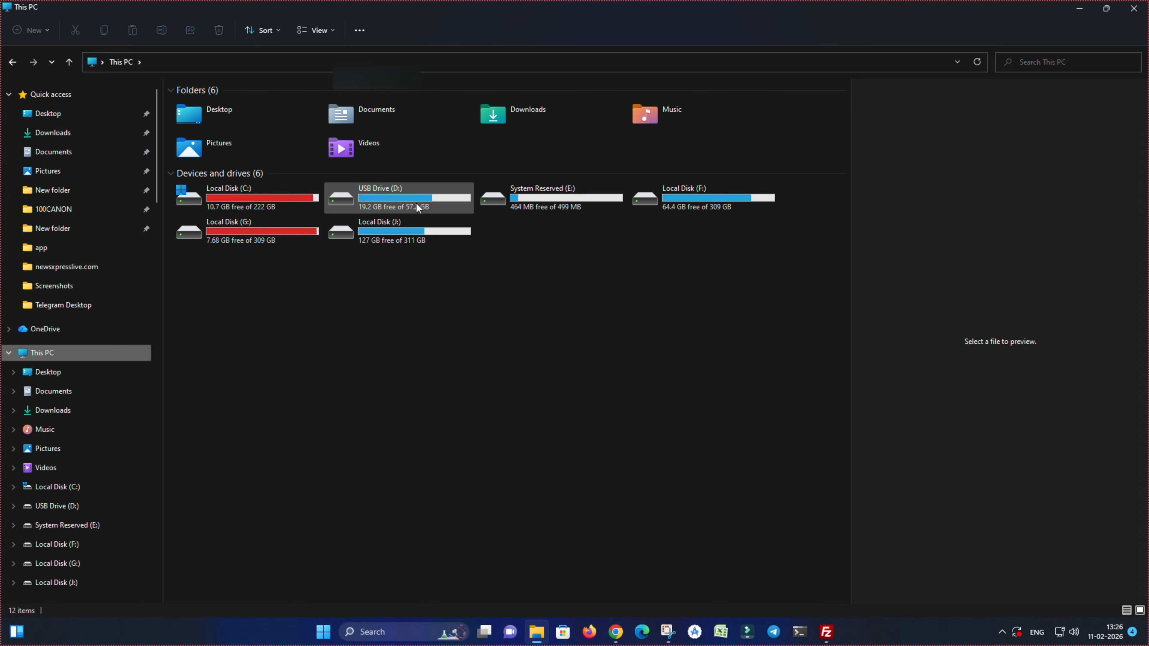
pyautogui.doubleClick(398, 203)
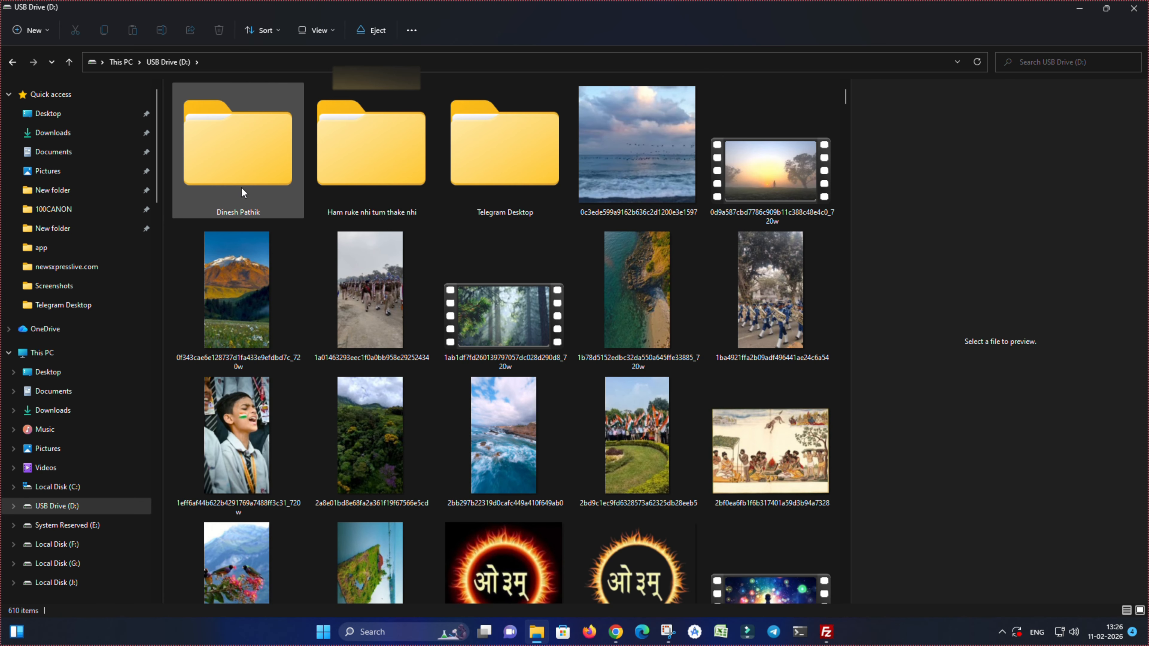
# Switch back to FileZilla and open the first folder on drive D: in the local site
pyautogui.click(826, 632)
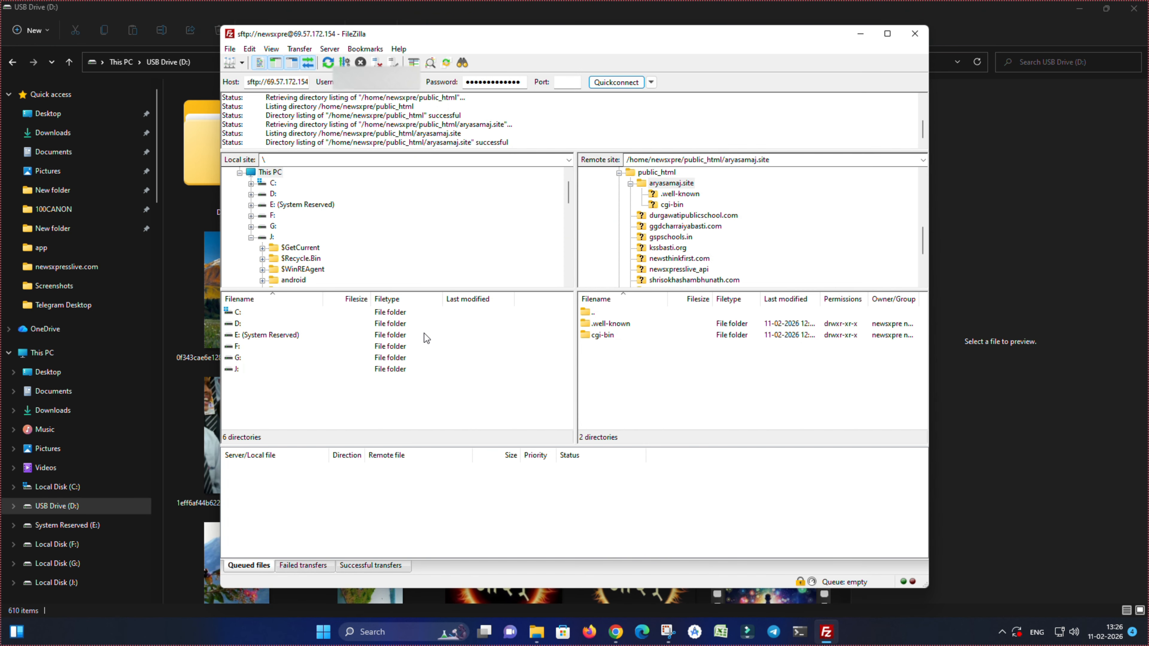
pyautogui.doubleClick(234, 324)
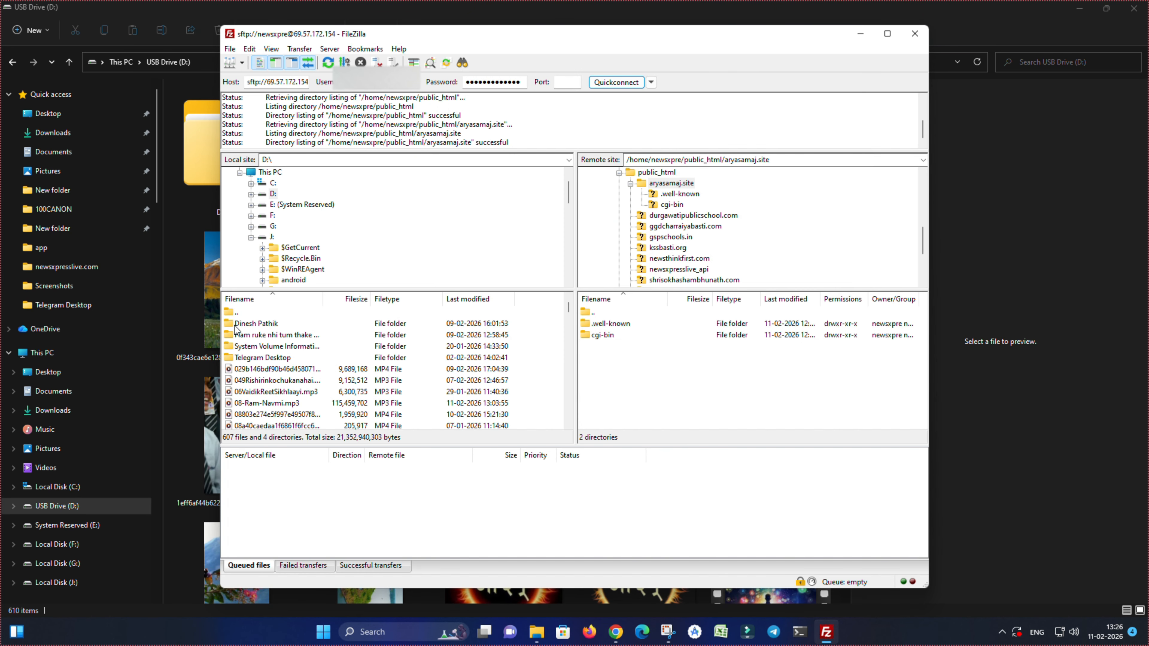
pyautogui.doubleClick(264, 323)
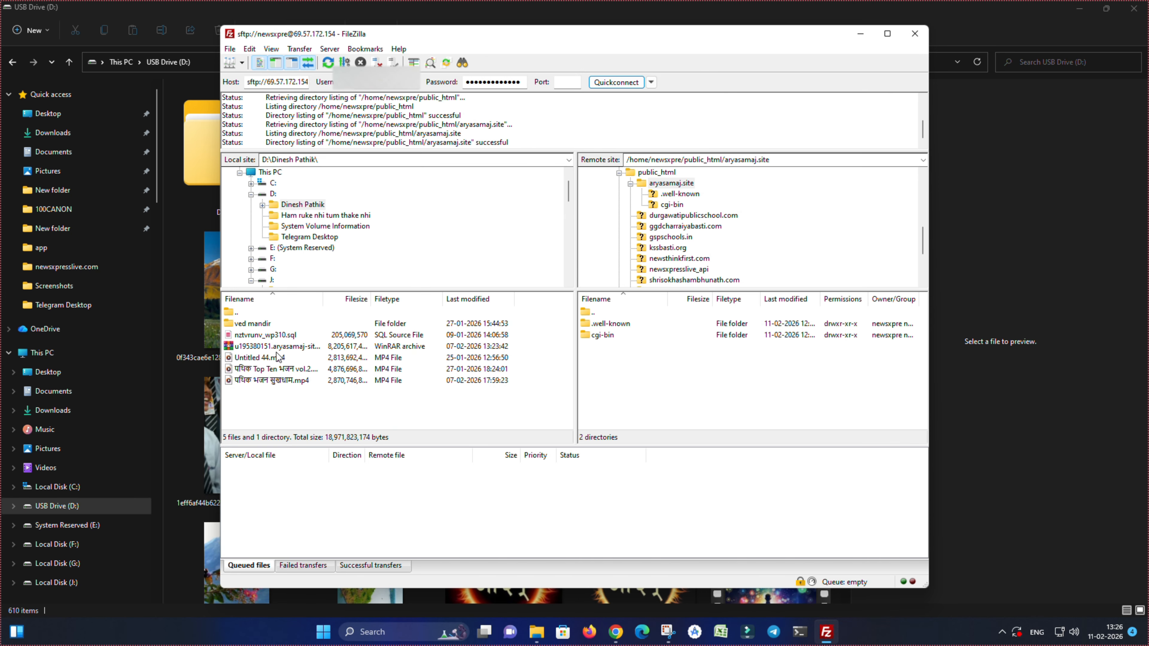
# Upload the aryasamaj-site .tar.gz backup archive to the remote aryasamaj.site folder
pyautogui.click(348, 347)
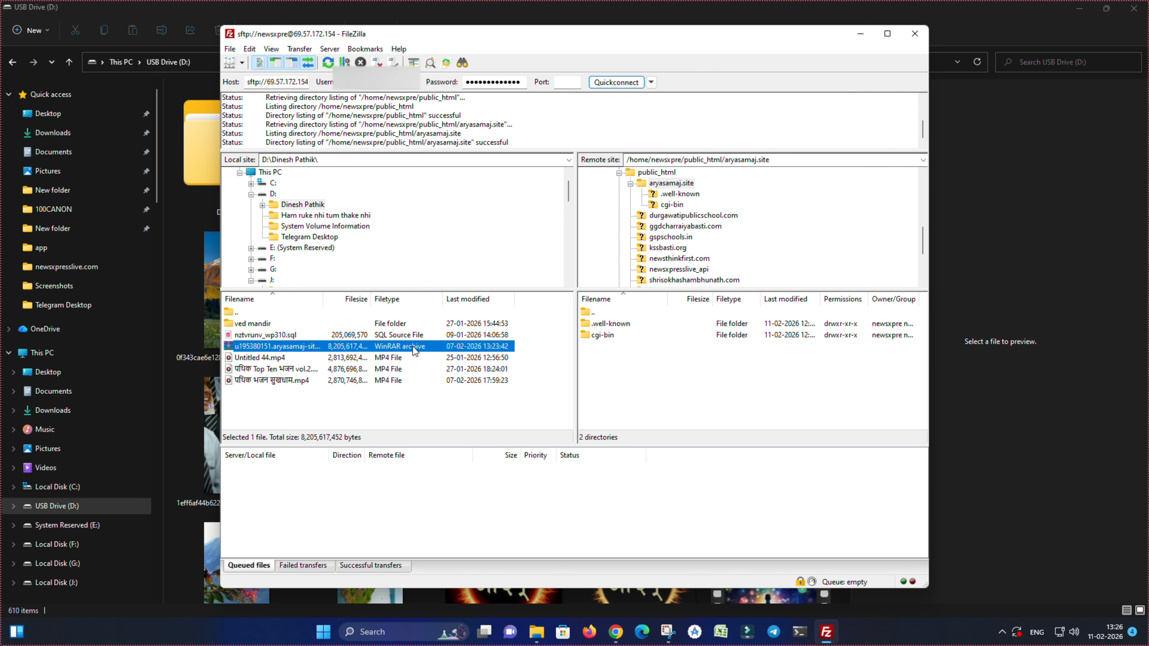
pyautogui.rightClick(395, 348)
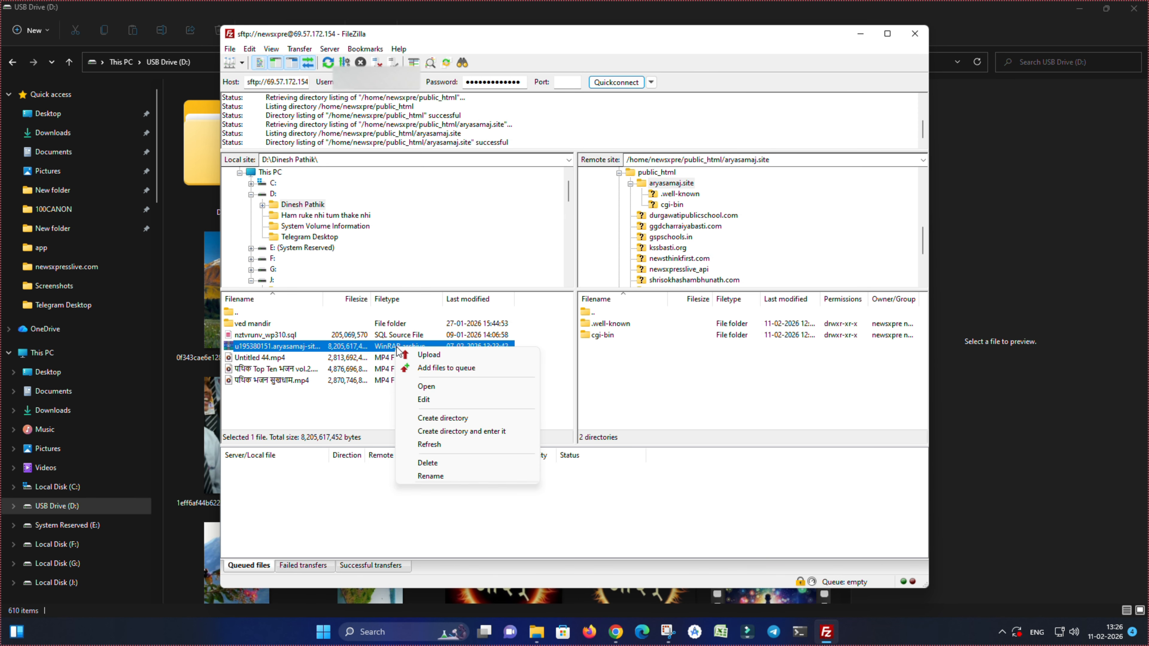
pyautogui.click(436, 355)
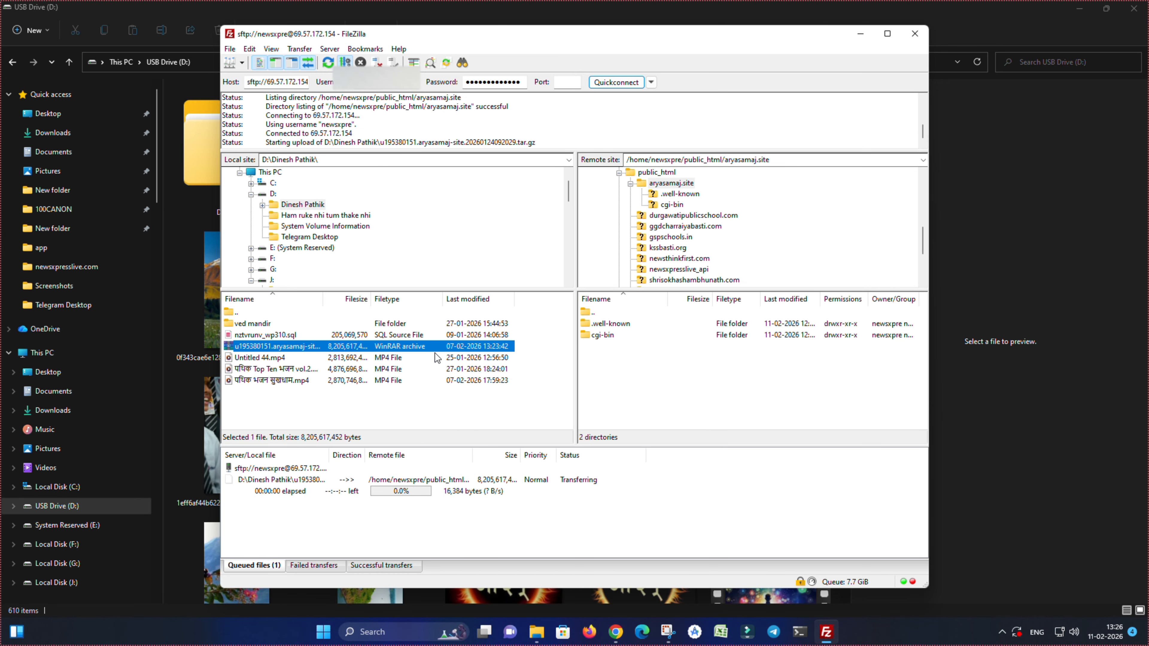